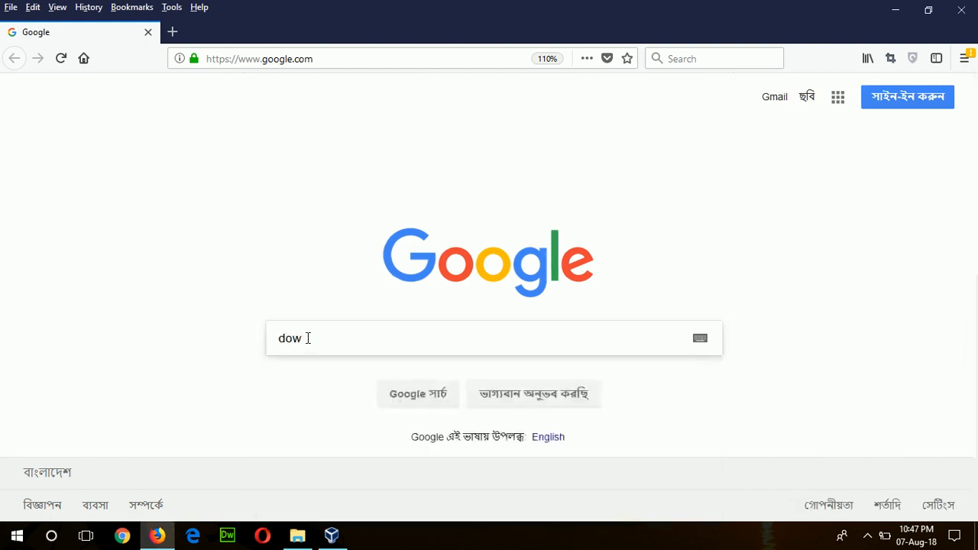
Step: Search 'download centos 7', reach the CentOS 7 Everything ISO mirror list, then switch to VirtualBox Manager
text(ad cento)
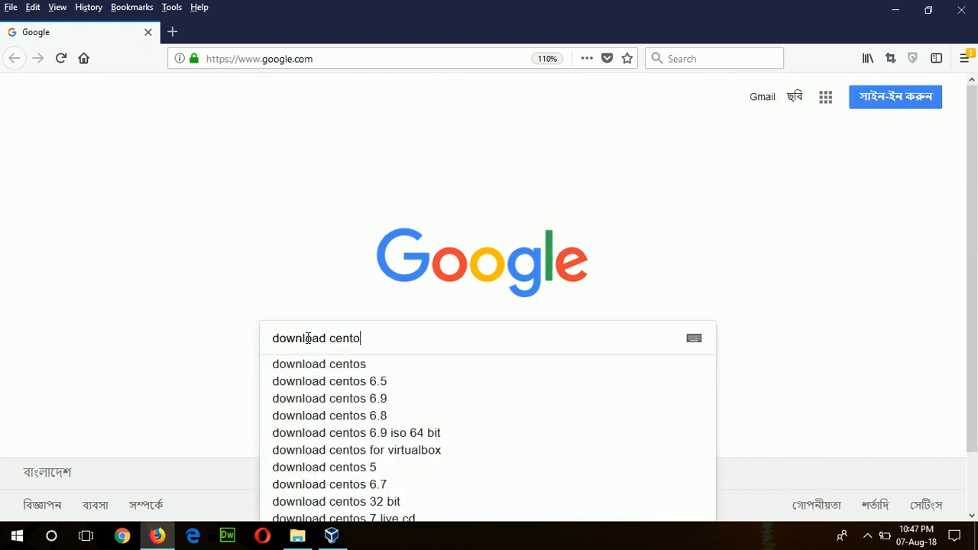
text(s 7)
key(Return)
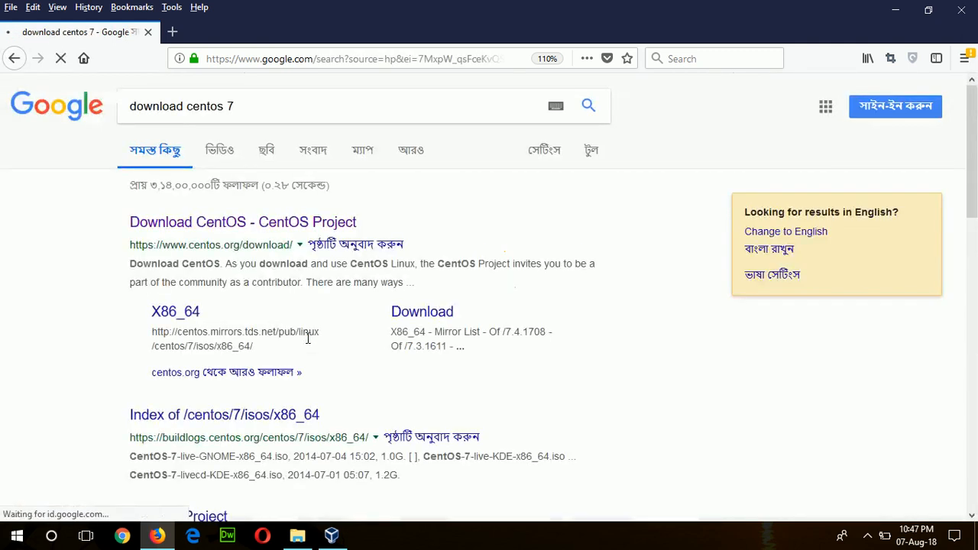
click(190, 225)
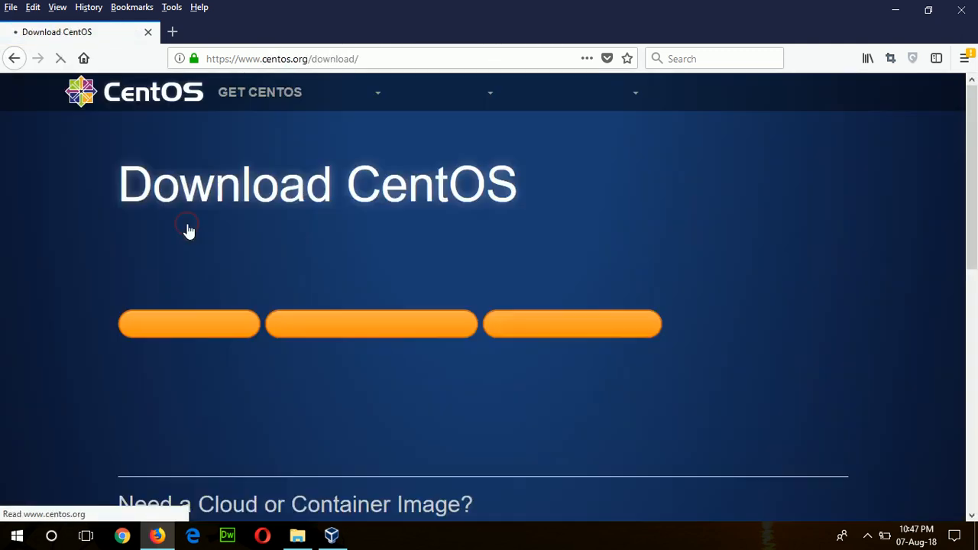
click(321, 333)
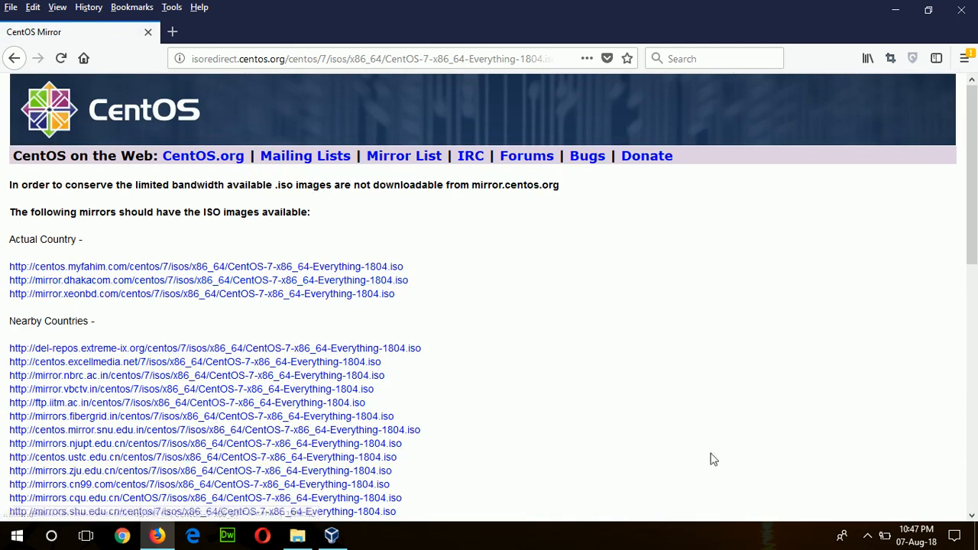
mouse_move(331, 536)
click(331, 536)
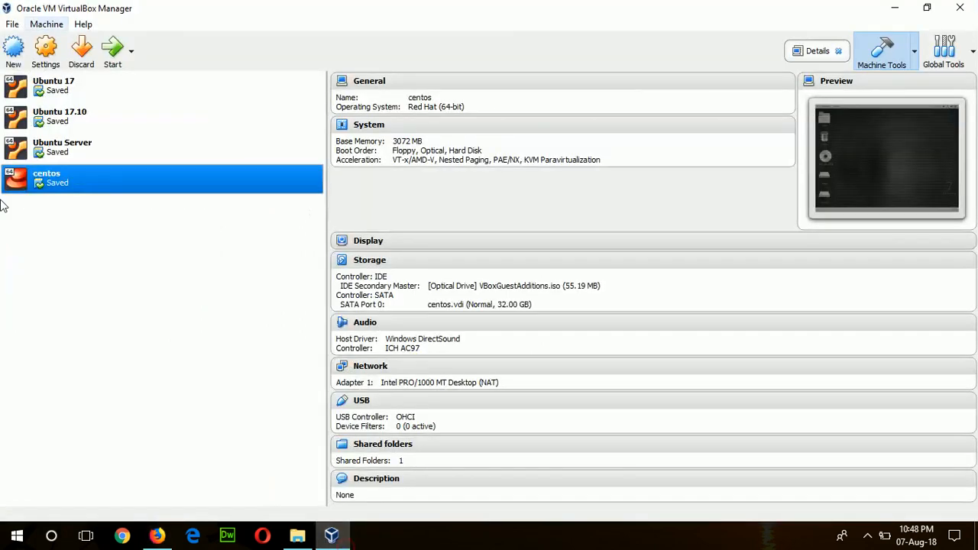
Step: Start a new virtual machine named centOS7 as Linux Red Hat (64-bit)
click(16, 52)
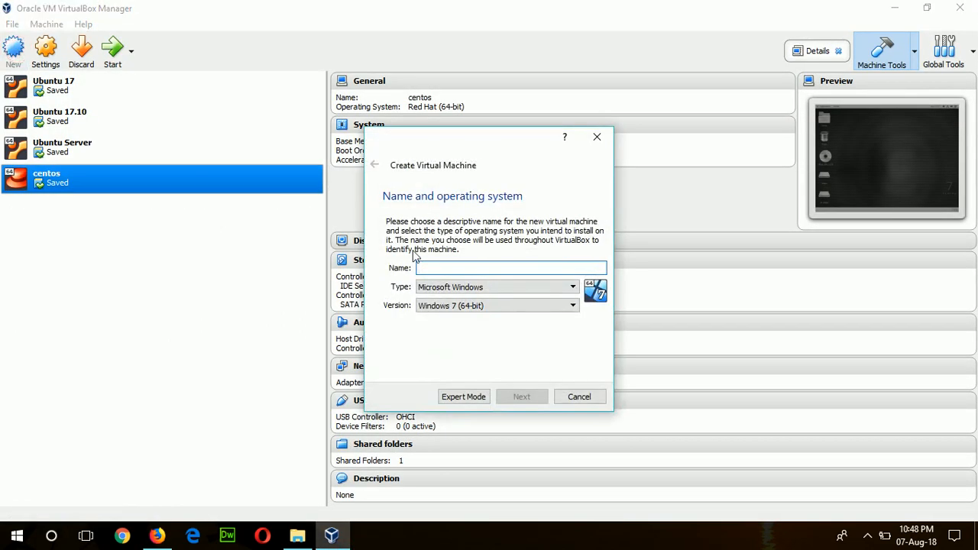
text(centOS)
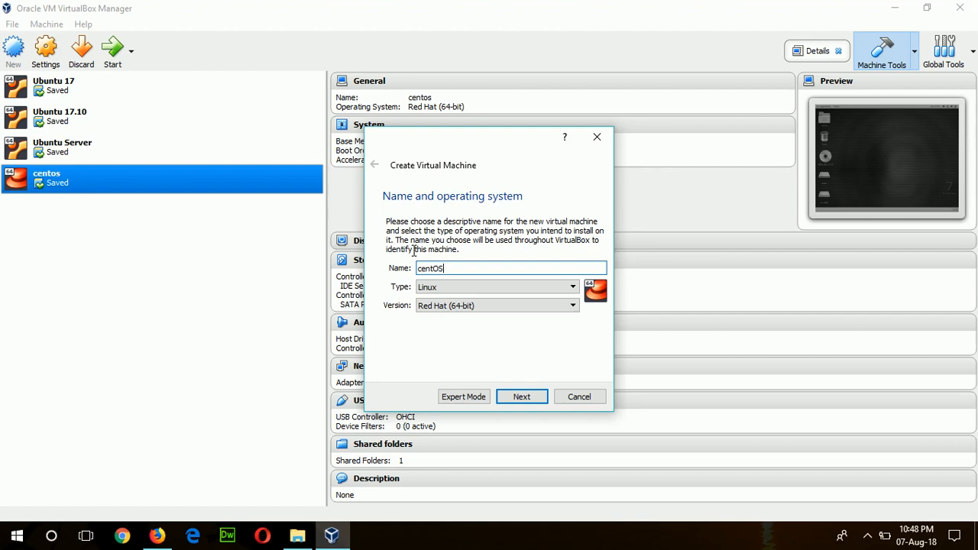
text(7)
click(527, 397)
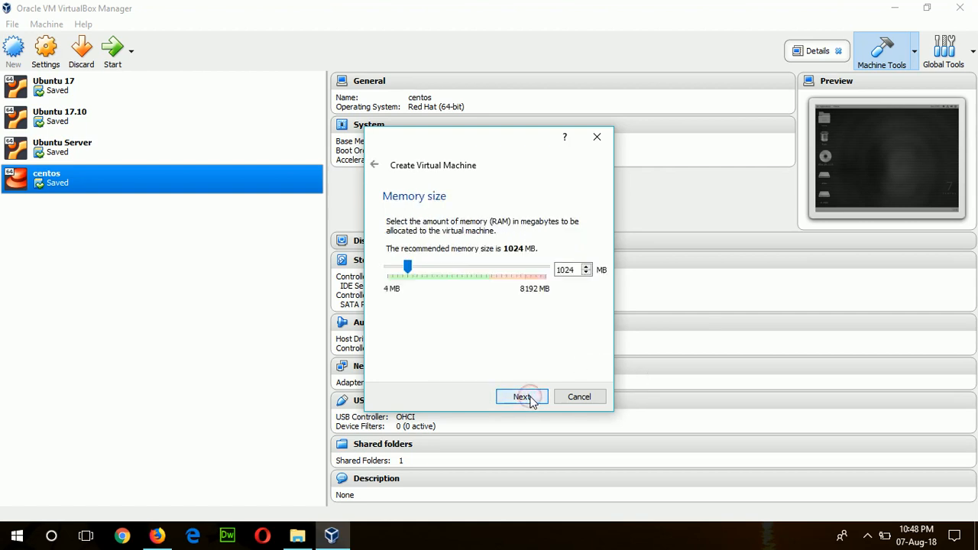
Step: Raise the memory to 2560 MB and choose to create a virtual hard disk now
click(470, 268)
click(470, 267)
click(471, 267)
click(470, 268)
click(471, 267)
click(471, 268)
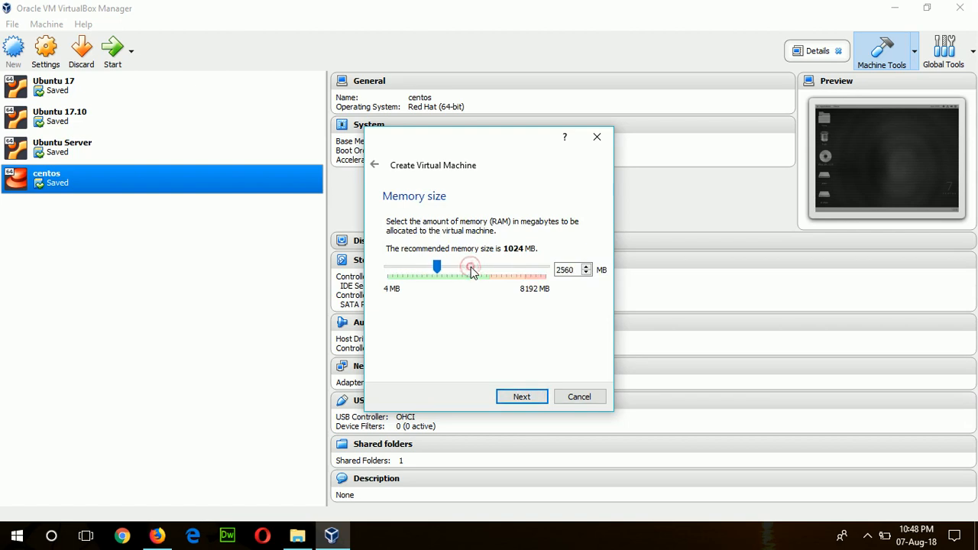
click(523, 398)
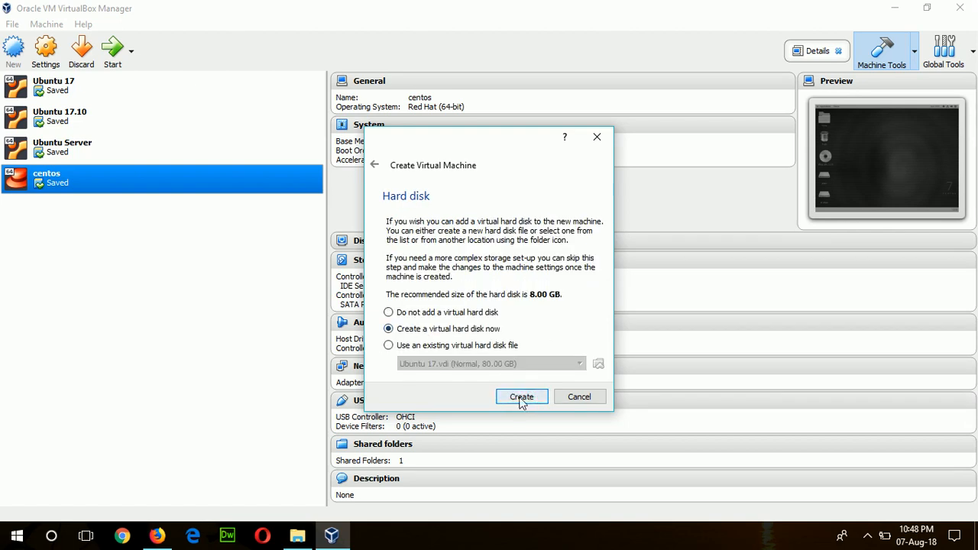
click(521, 399)
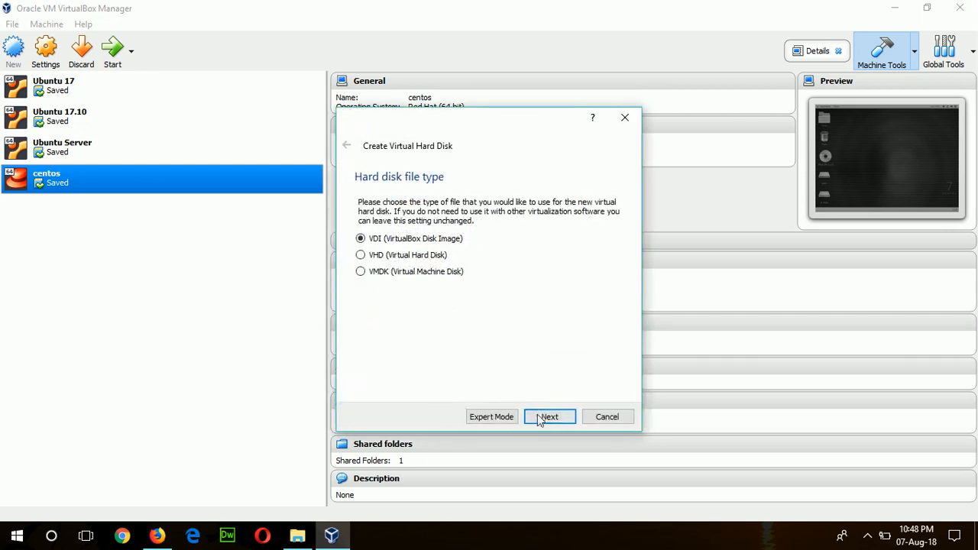
Step: Choose a VDI disk with default allocation, saved as centOS7.vdi on drive D:
click(540, 417)
click(542, 416)
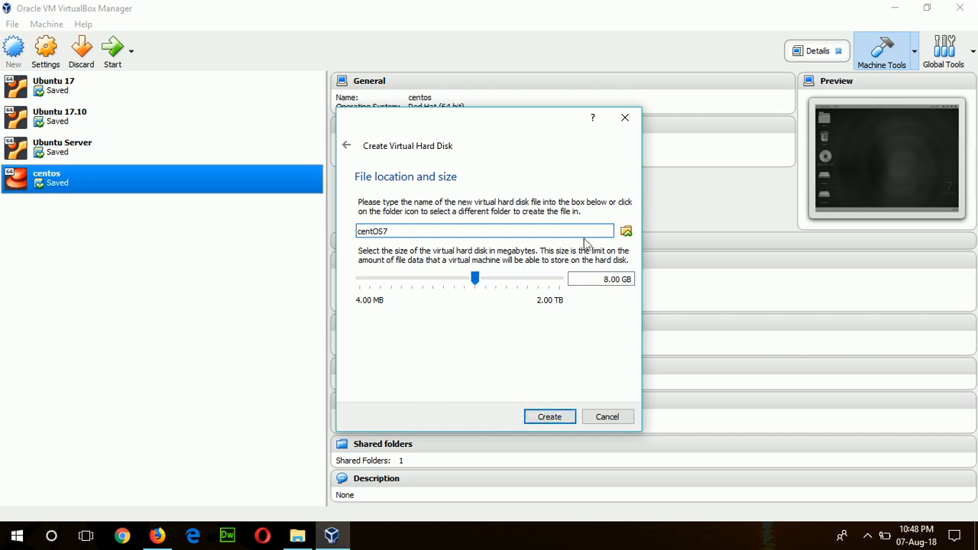
click(626, 232)
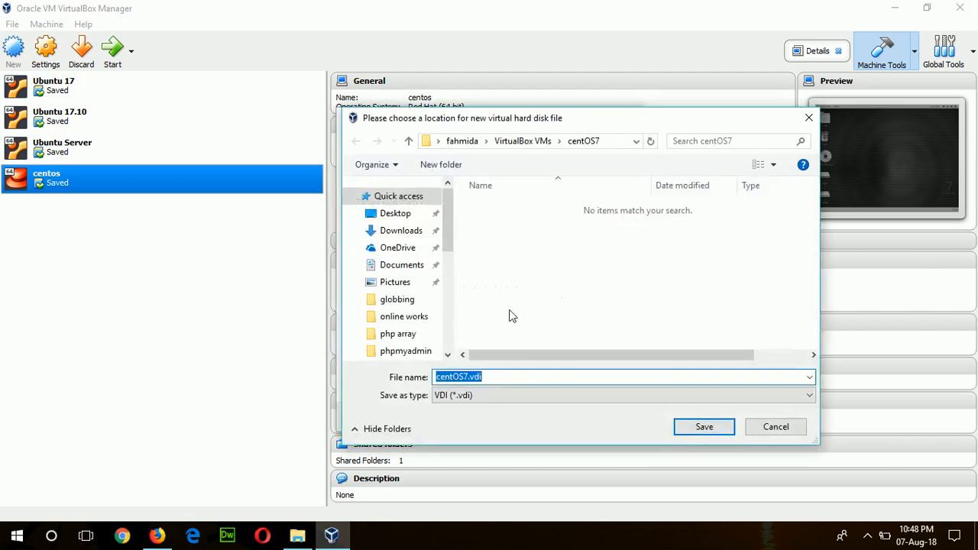
click(444, 334)
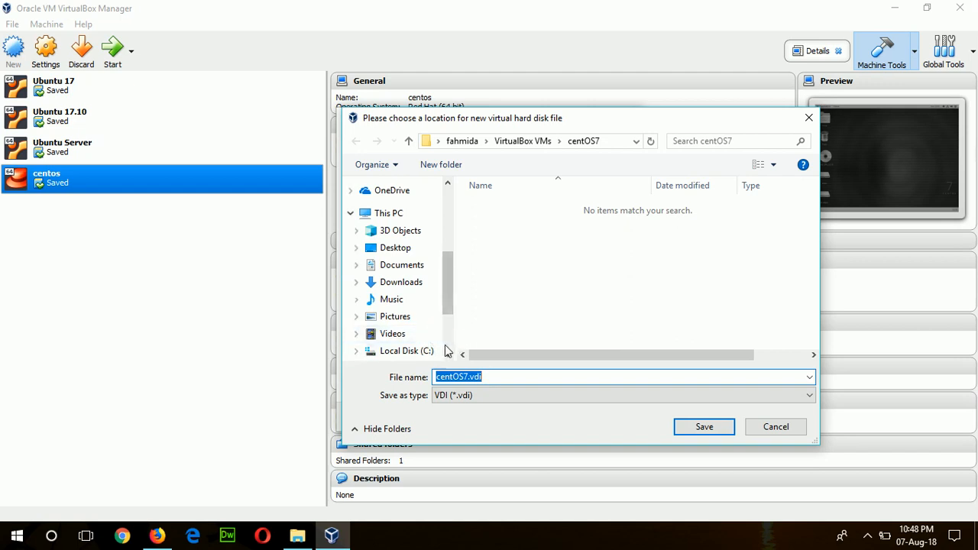
click(446, 348)
click(419, 270)
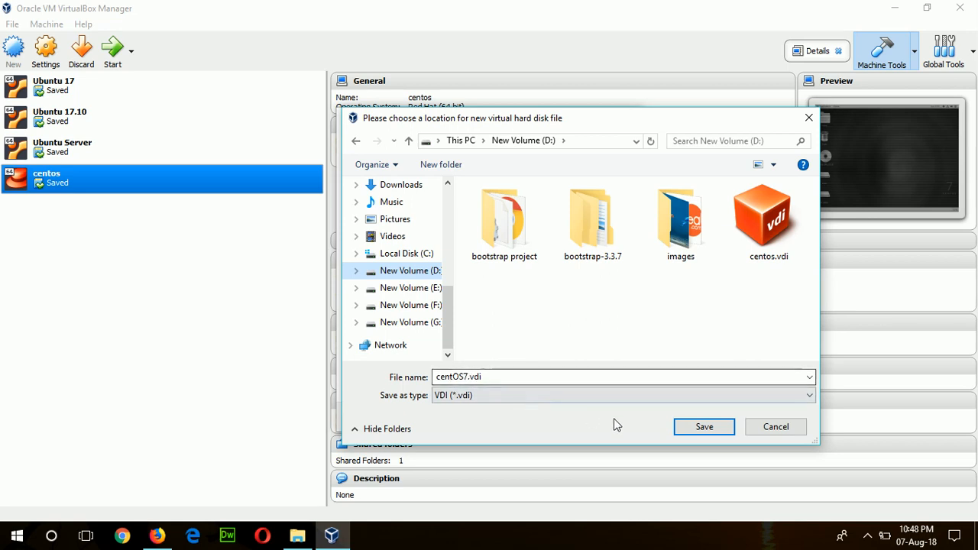
click(678, 431)
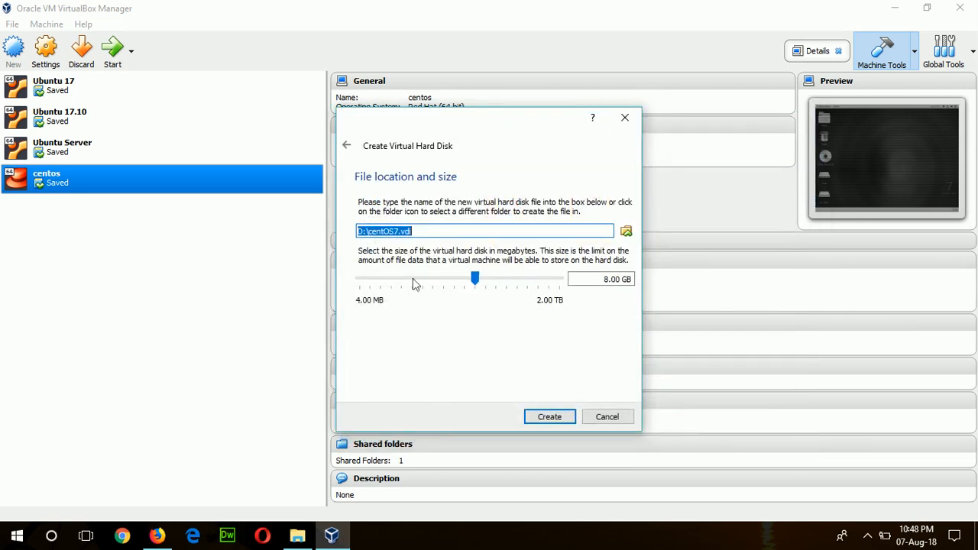
Step: Set the disk size to 64 GB, create the centOS7 machine, and open its Settings
click(500, 281)
click(501, 282)
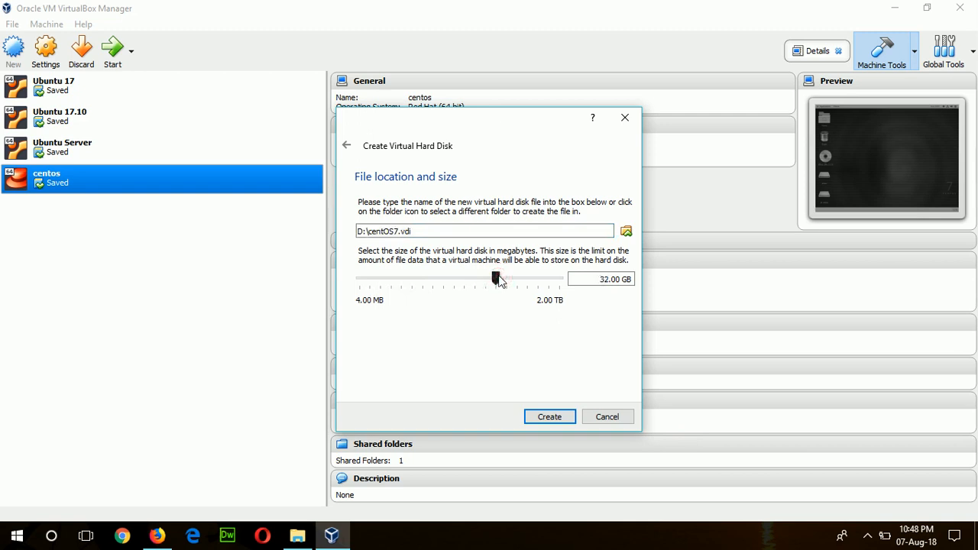
click(511, 282)
click(559, 417)
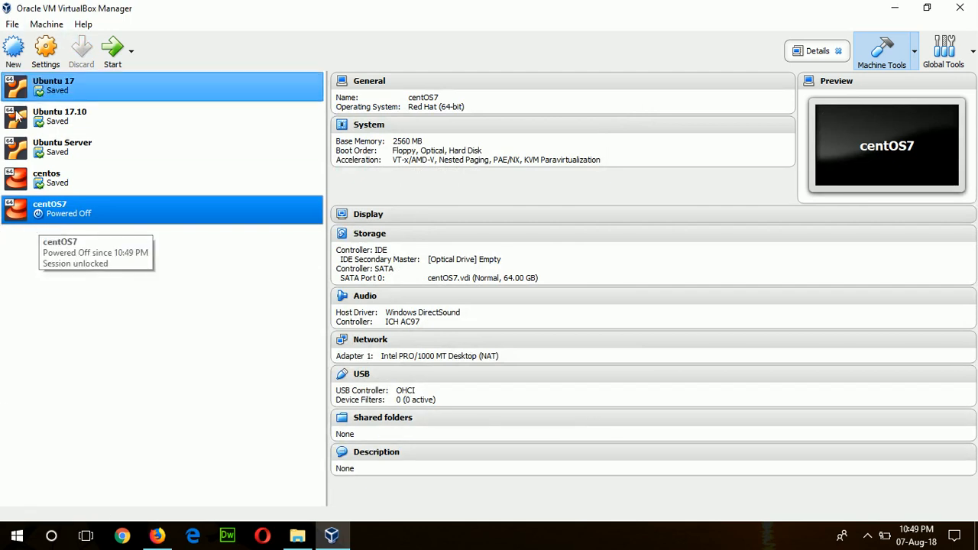
click(42, 58)
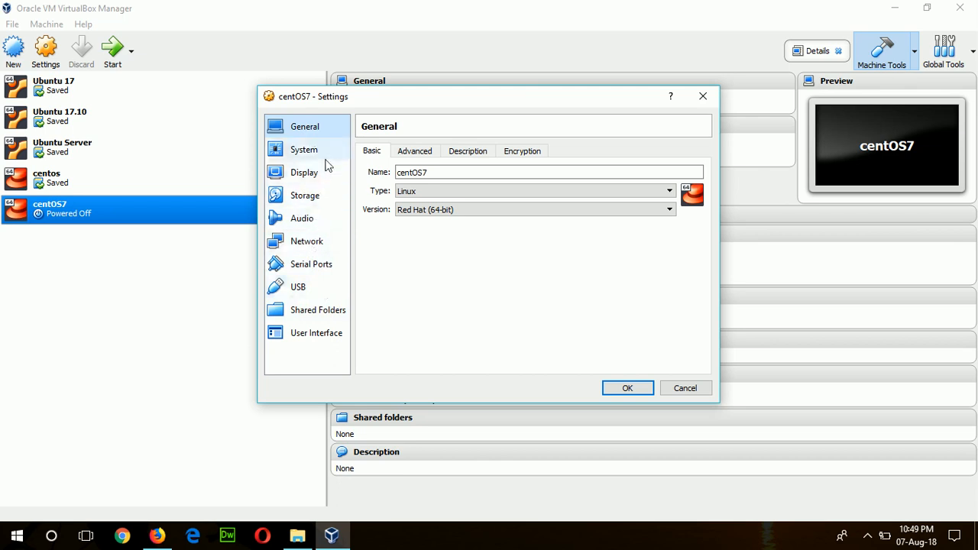
Step: Attach CentOS-7-x86_64-Everything-1804 ISO from F:\Soft to the empty optical drive and save
click(309, 199)
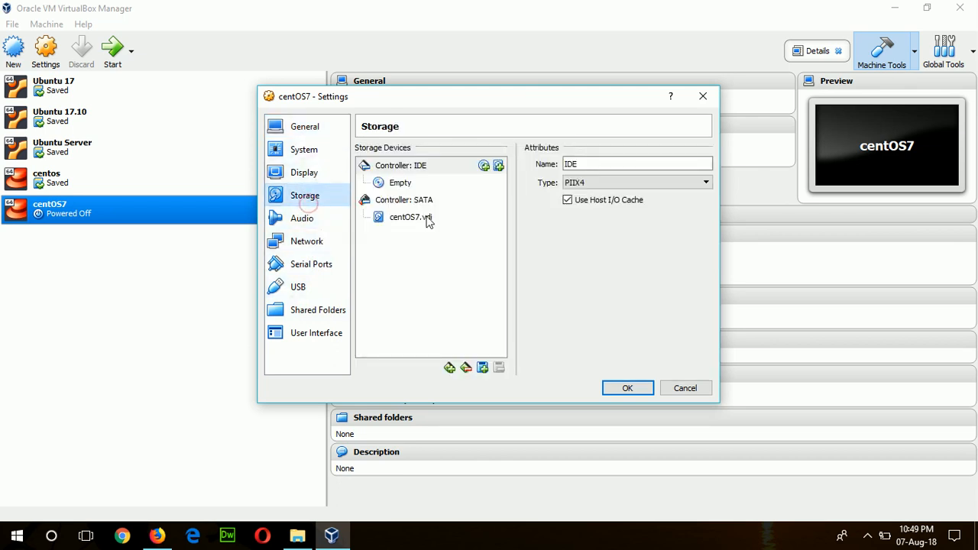
click(406, 184)
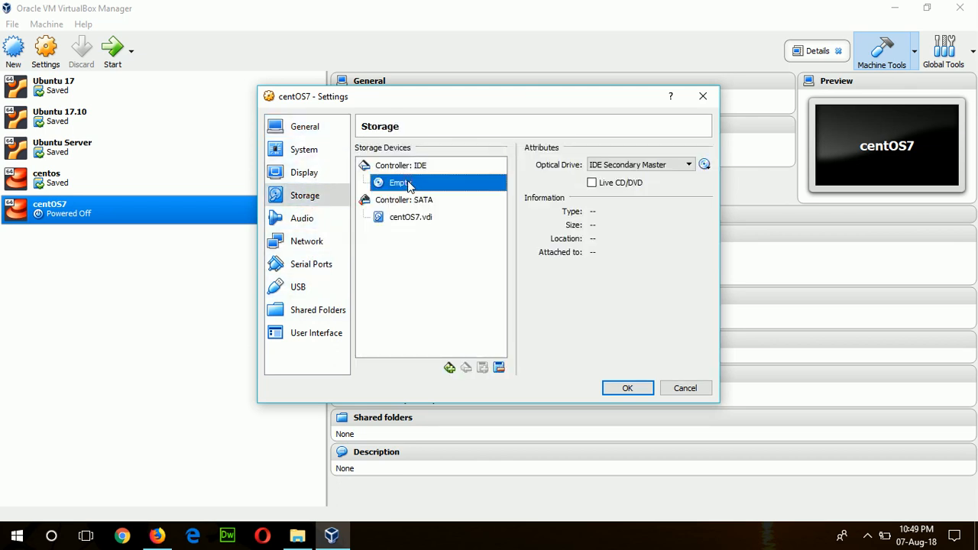
click(704, 165)
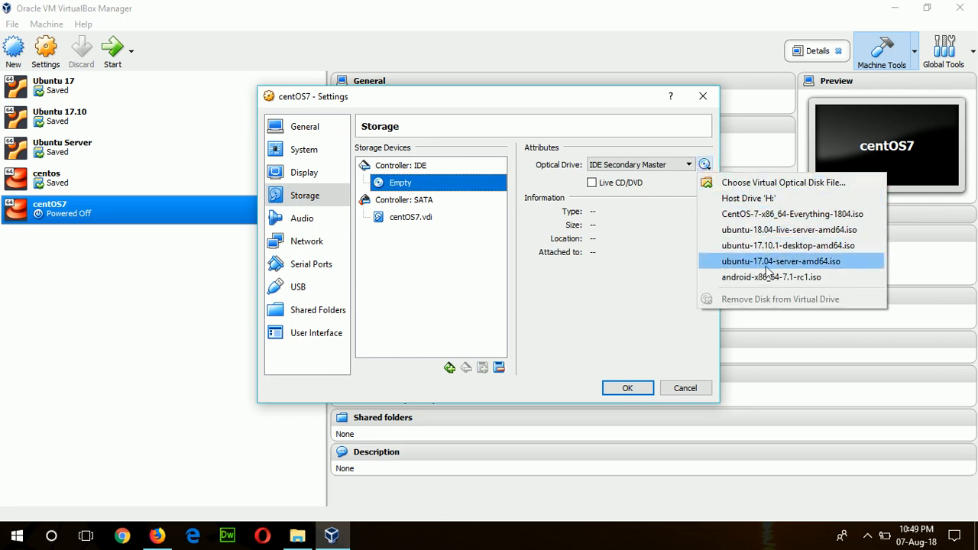
click(741, 184)
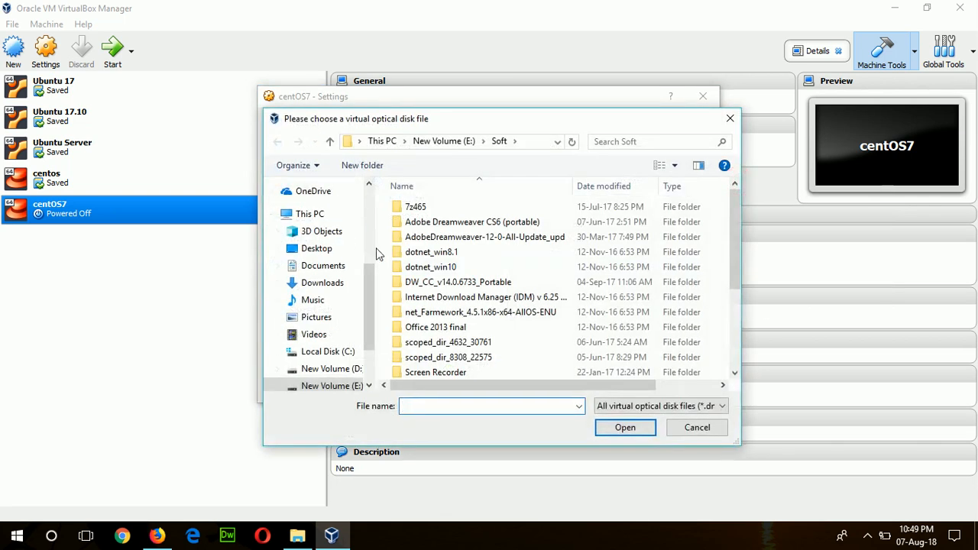
scroll(374, 365, down, 2)
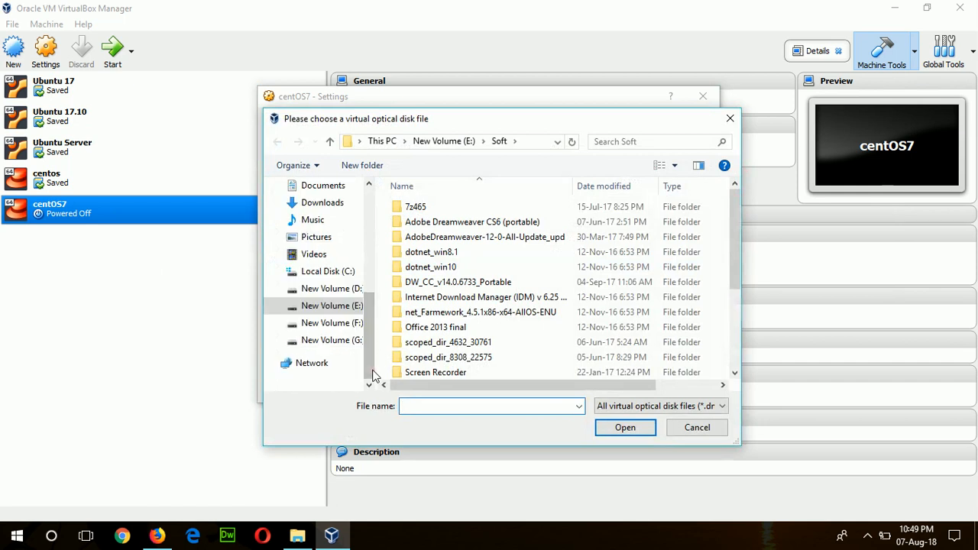
click(336, 323)
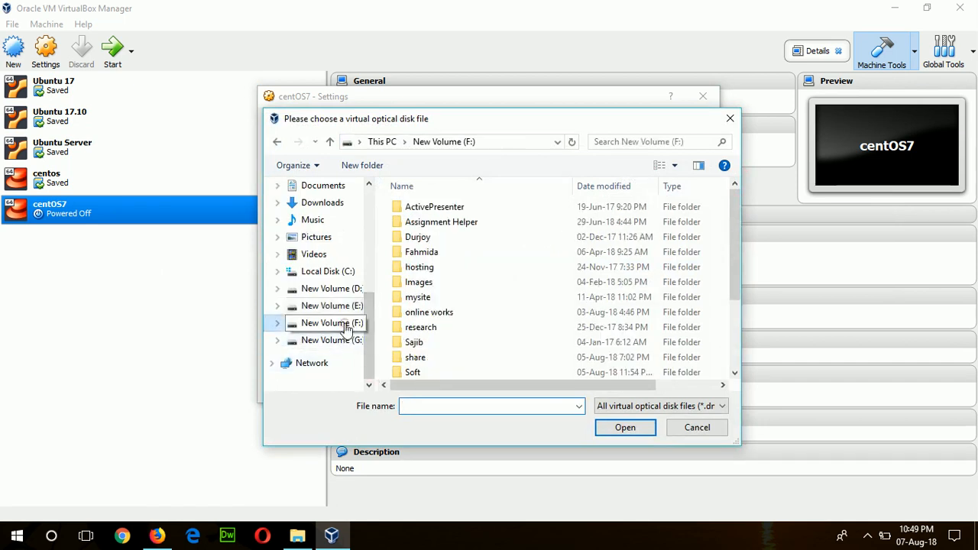
double_click(416, 371)
double_click(474, 239)
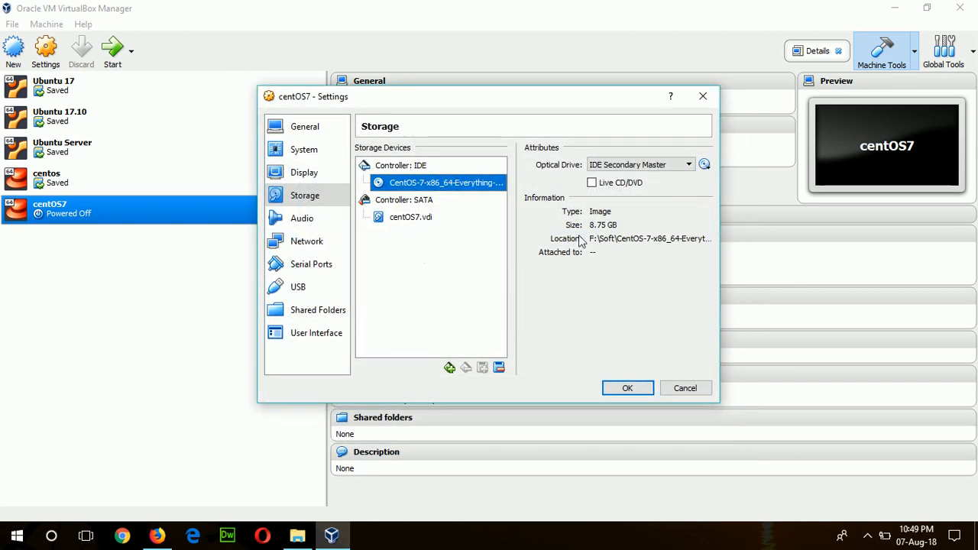
click(617, 388)
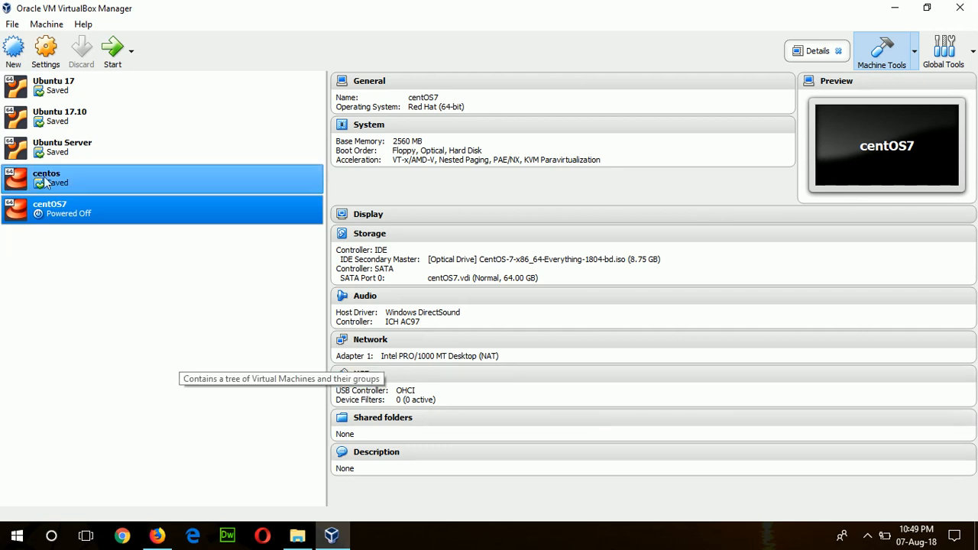
Step: Boot centOS7, choose Install CentOS 7 from the boot menu, and reposition the VM window
click(115, 69)
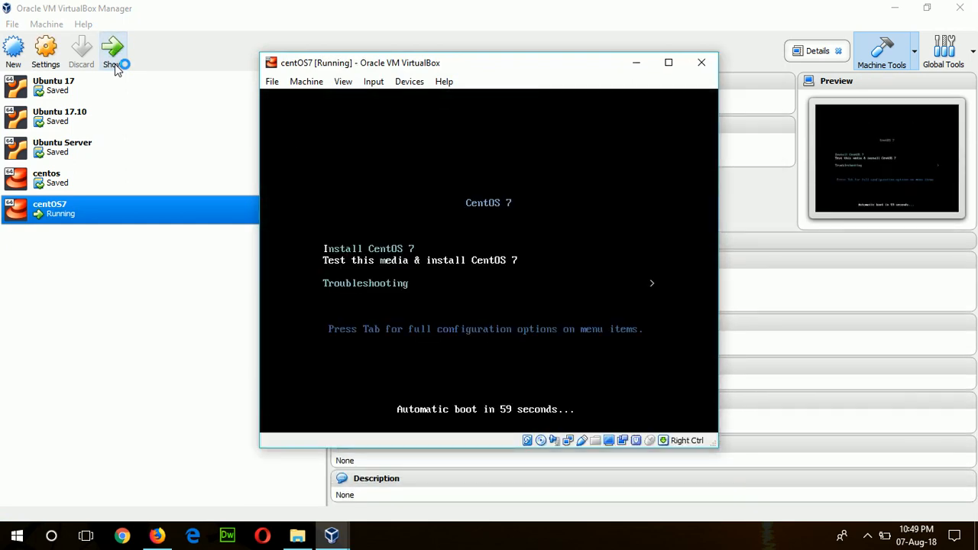
key(Up)
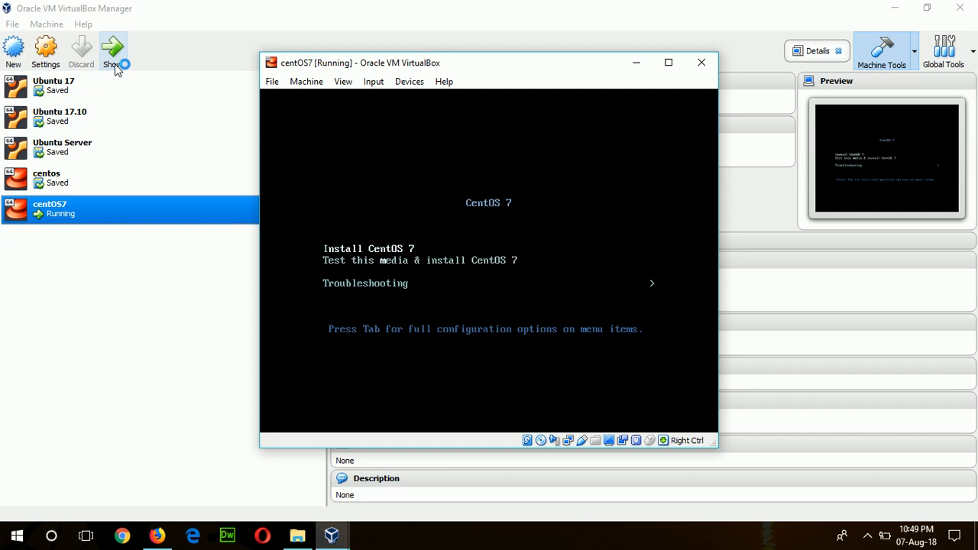
key(Return)
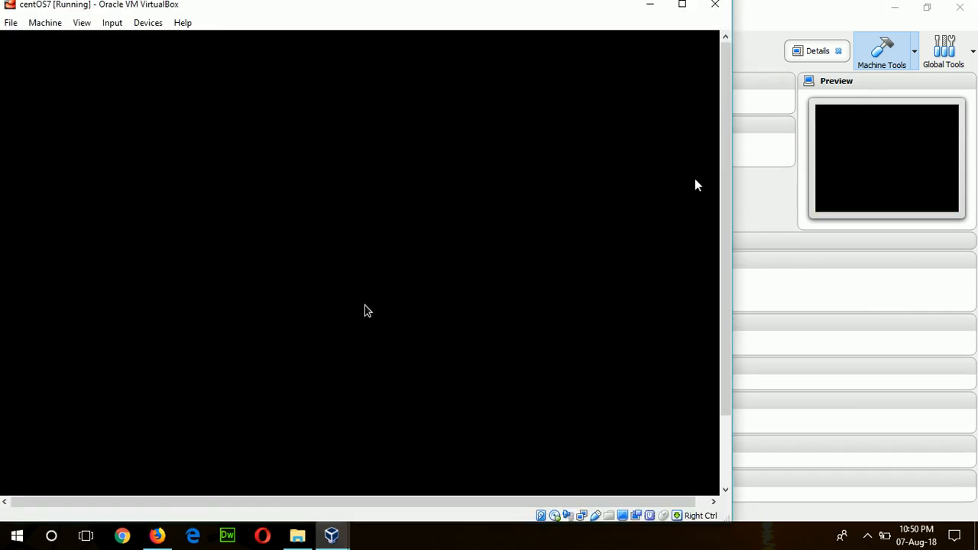
drag(391, 14, 413, 18)
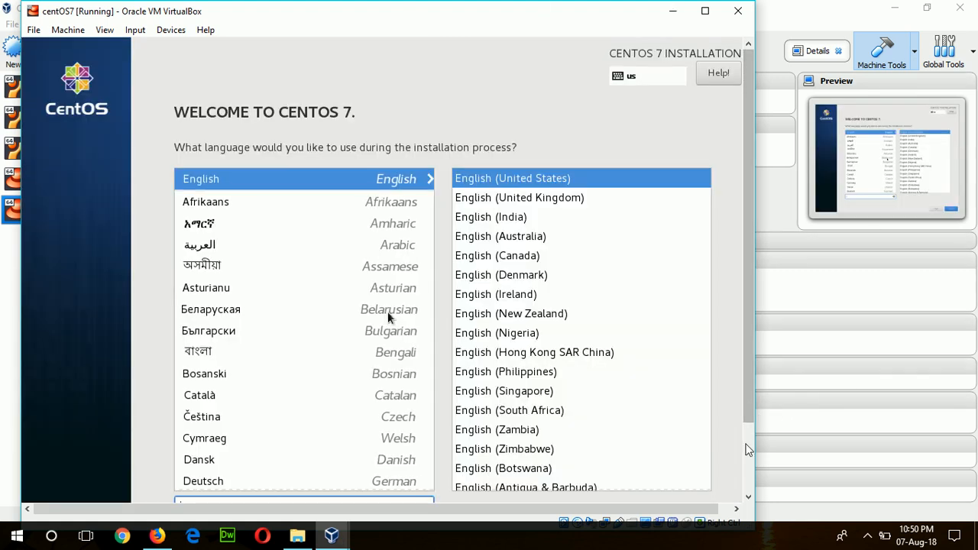
Step: Continue with English (United States) as the installer language
click(750, 475)
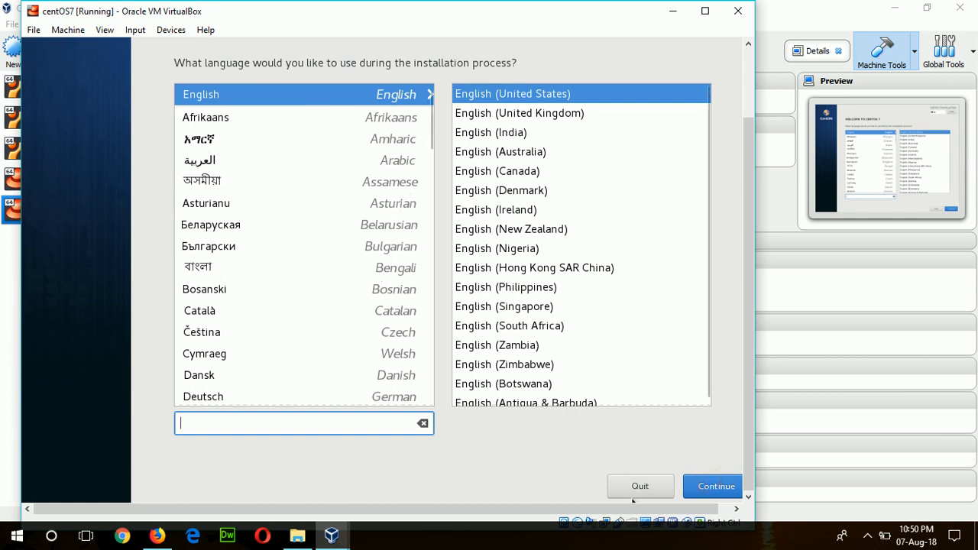
click(710, 493)
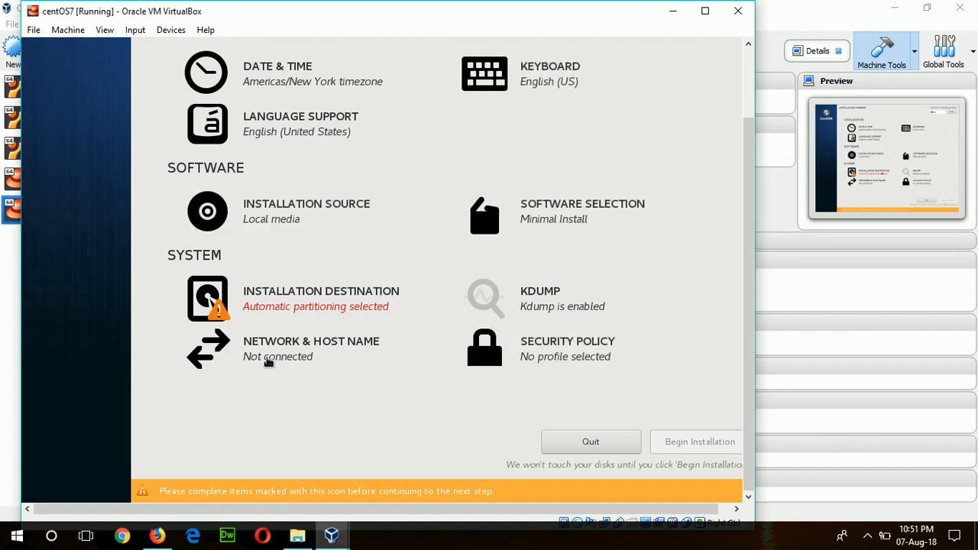
Step: Select the 64 GiB VBOX hard disk with automatic partitioning and return to the summary
click(295, 309)
click(294, 305)
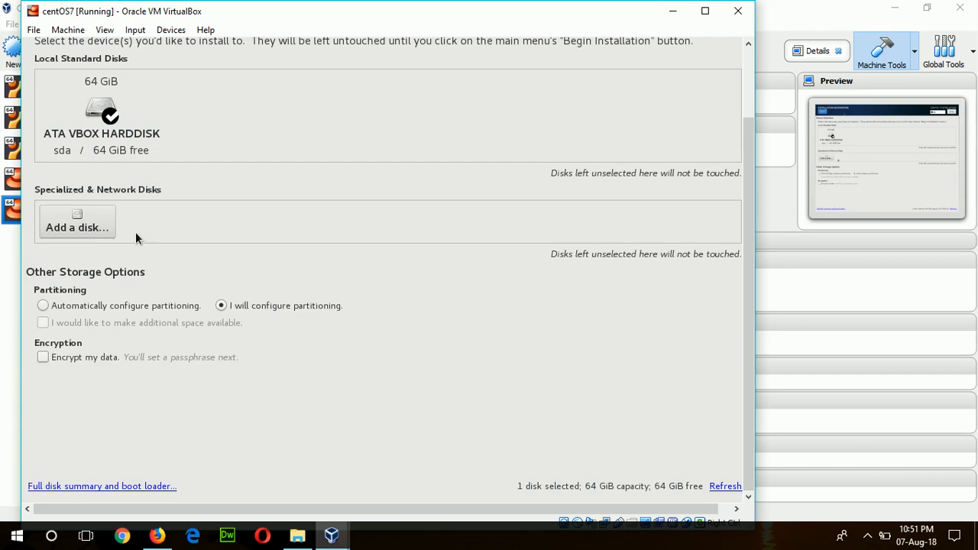
click(46, 306)
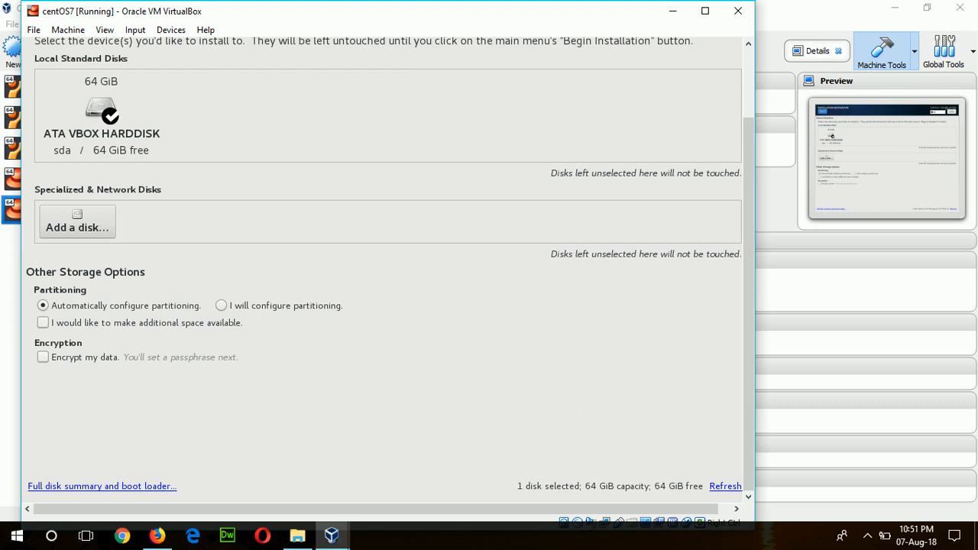
key(Tab)
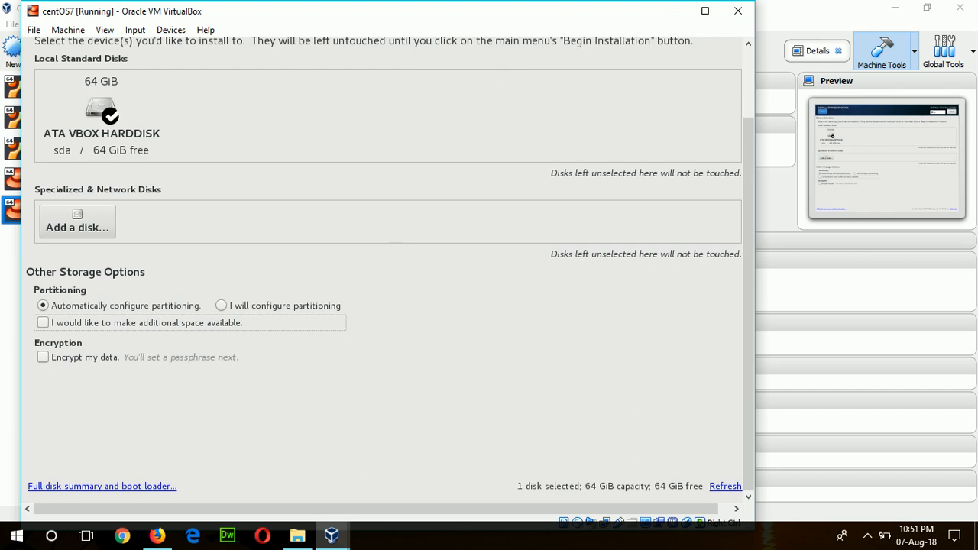
key(Tab)
key(Tab)
key(Tab)
key(Tab)
key(Tab)
key(Tab)
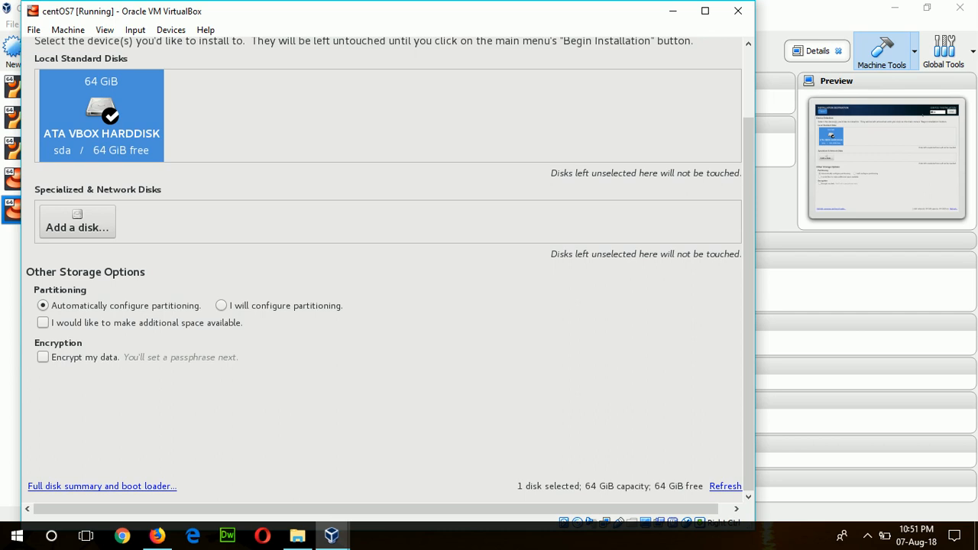
key(Tab)
key(Tab)
key(Tab)
key(Tab)
key(Tab)
key(Tab)
key(Tab)
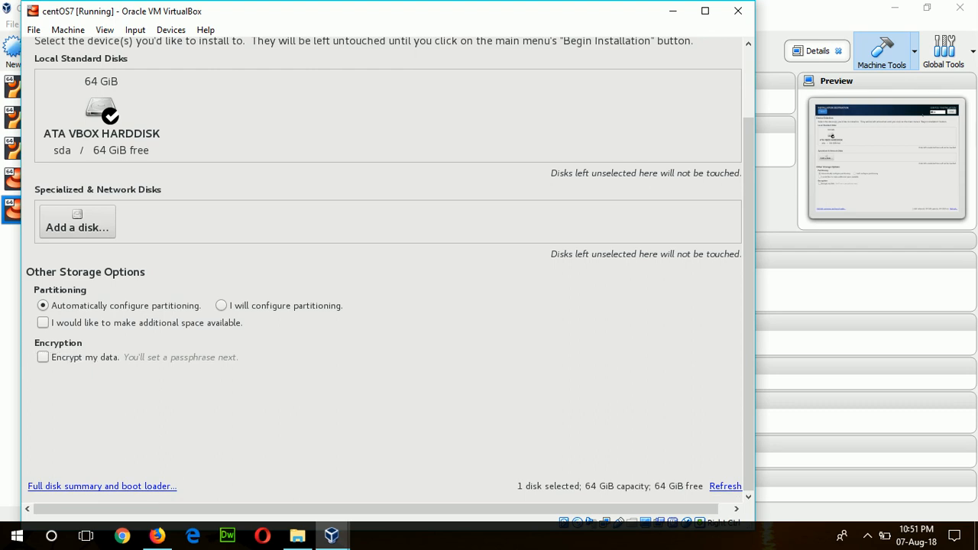
key(Return)
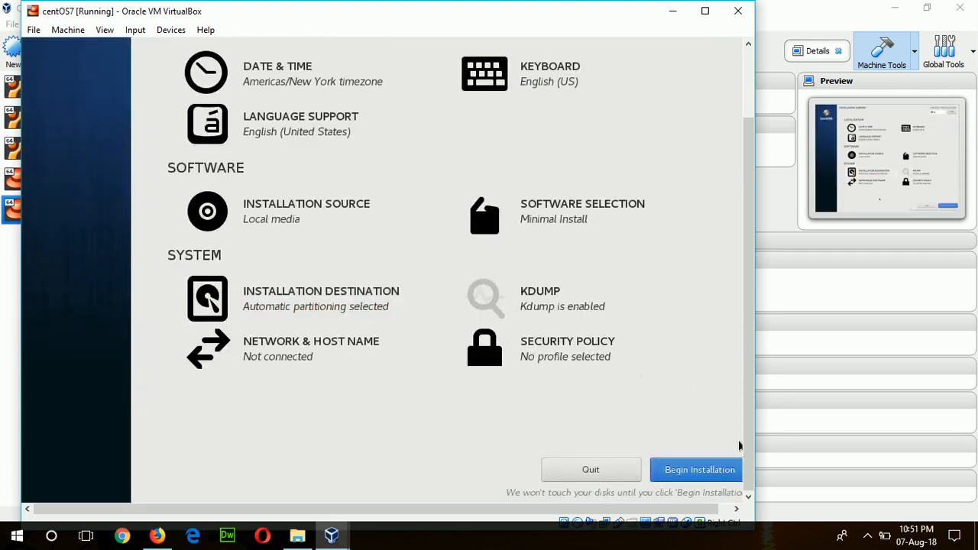
Step: Begin installation and set a five-character root password, accepting the too-short warning
click(711, 473)
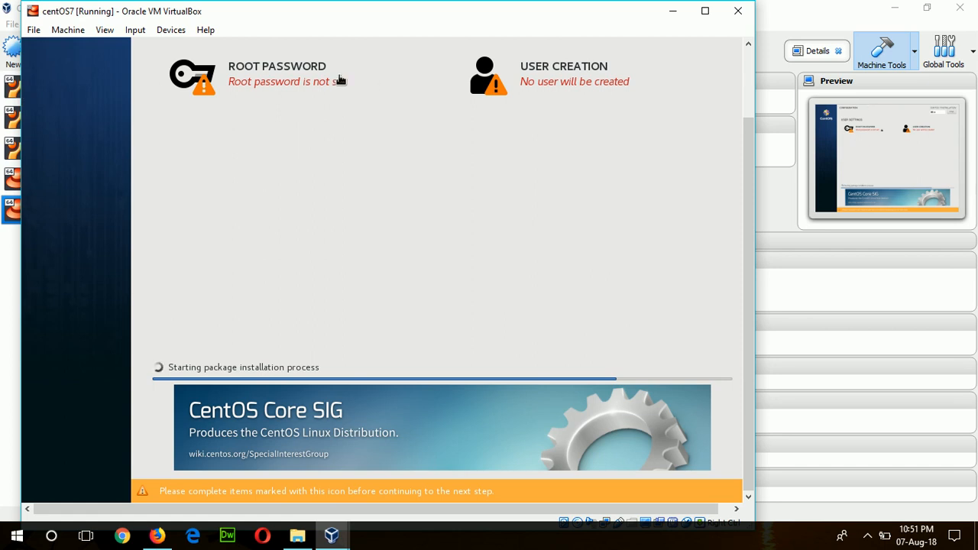
click(307, 81)
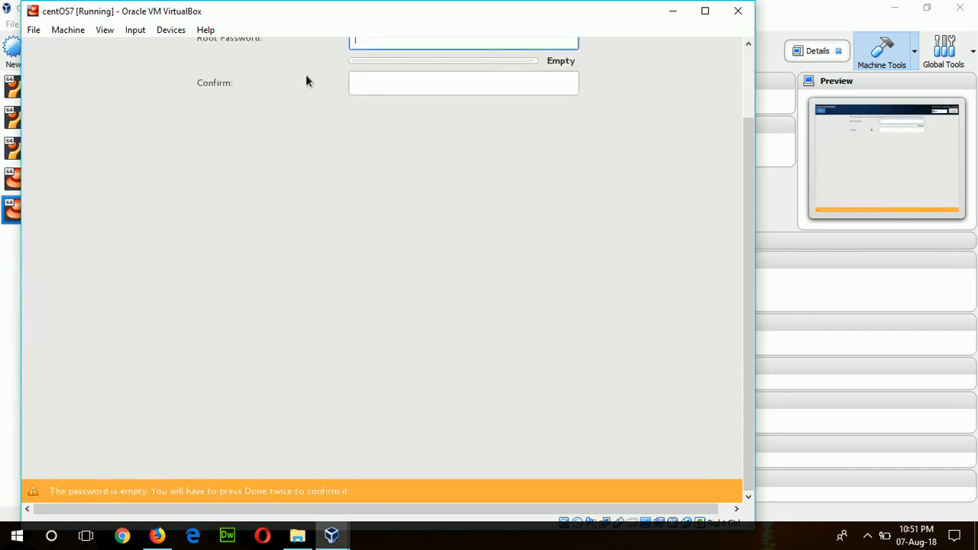
text(12345)
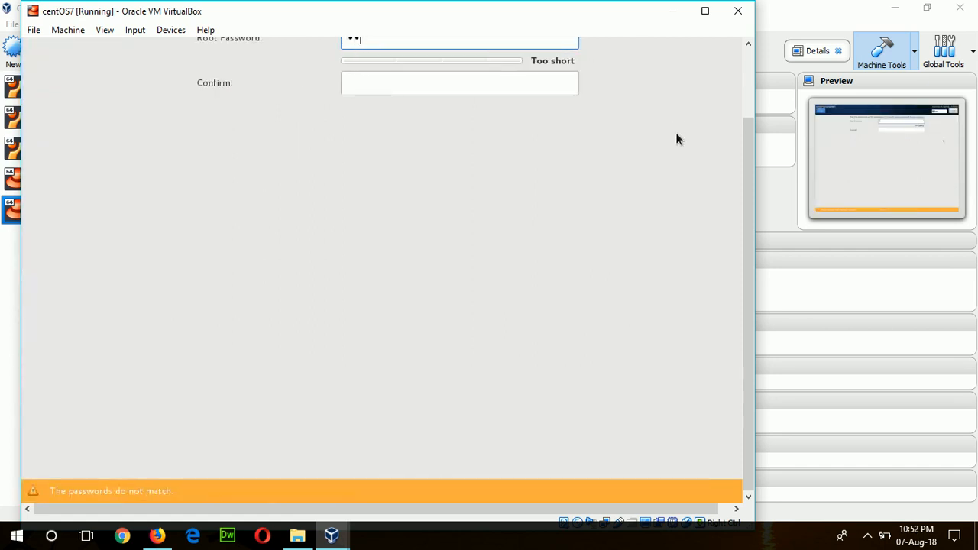
key(Tab)
text(12345)
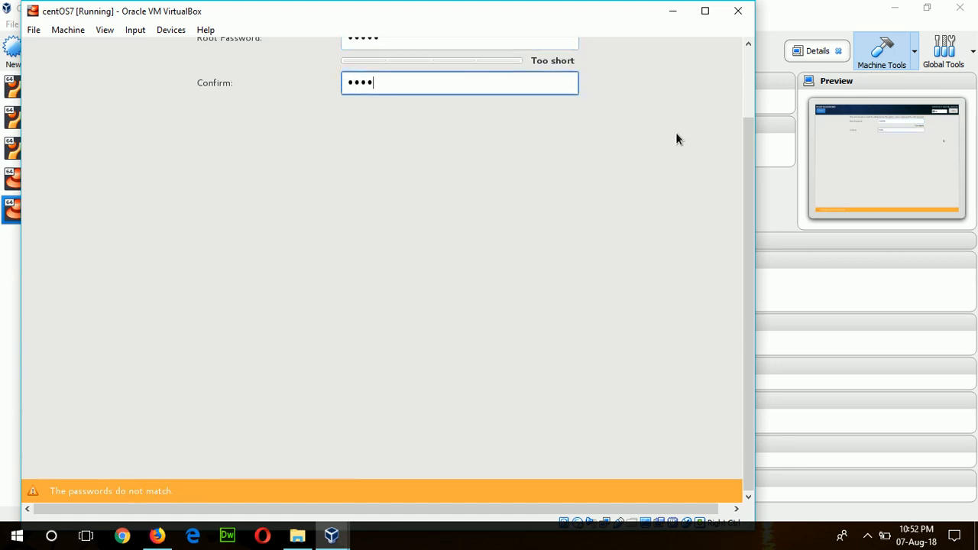
key(Return)
key(Tab)
key(Return)
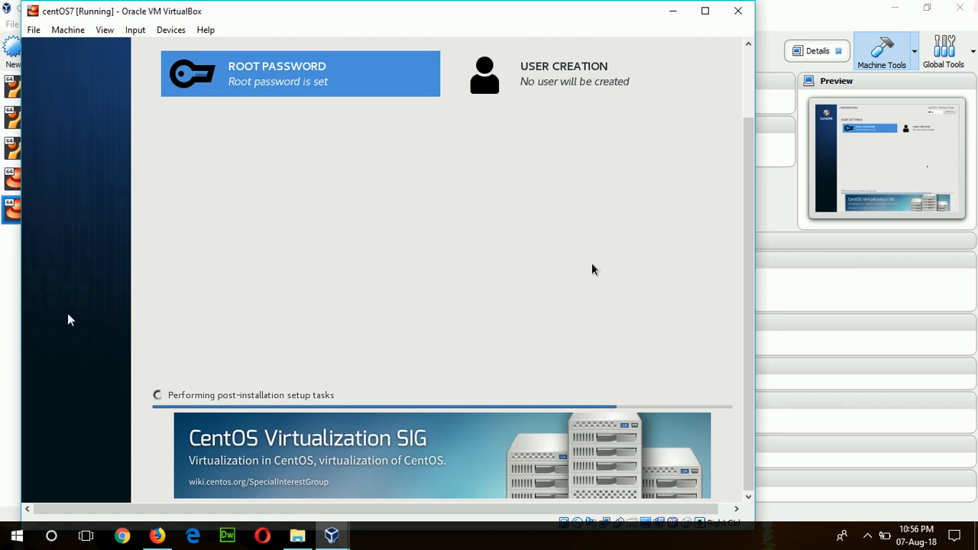
Step: Maximize the centOS7 VM window while installation continues
scroll(752, 157, up, 2)
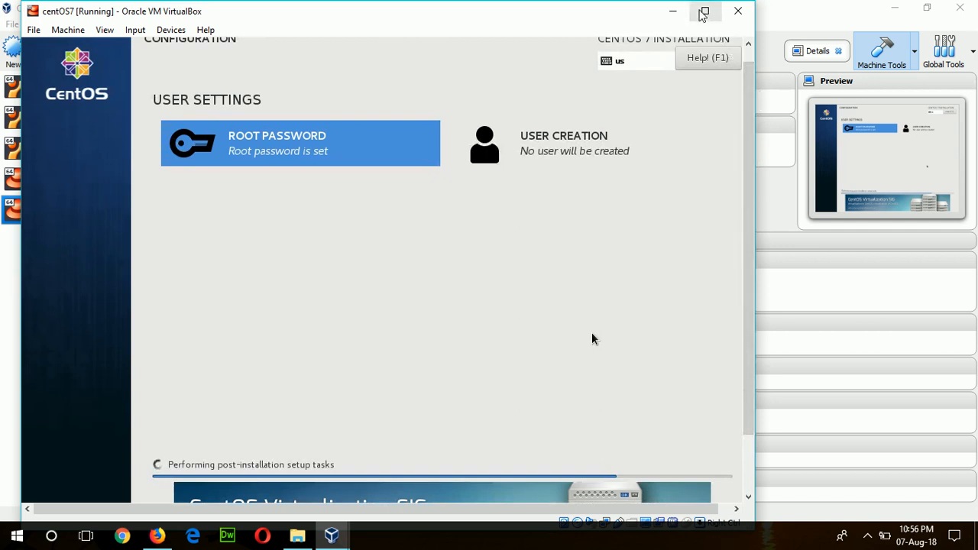
click(705, 10)
scroll(687, 328, down, 3)
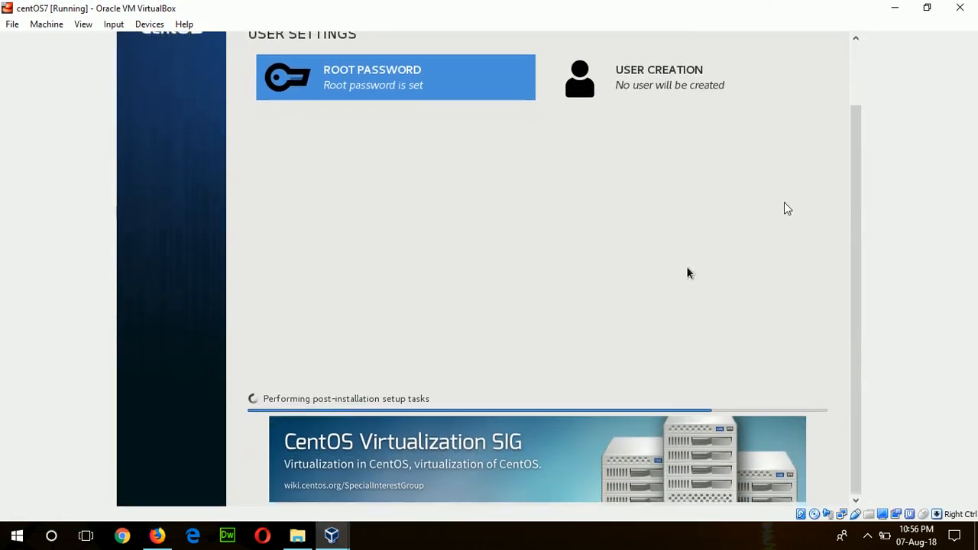
scroll(687, 273, up, 1)
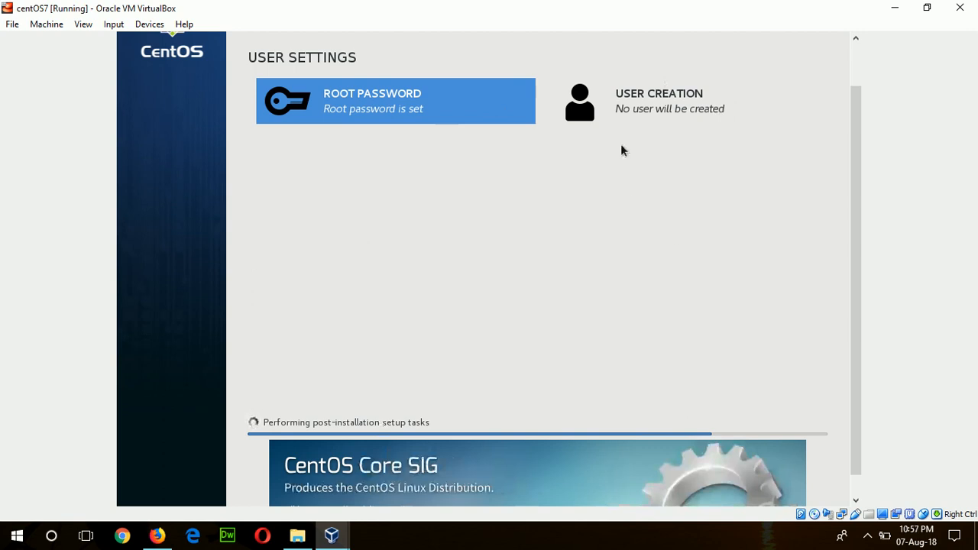
Step: Create a user with the person's full name and a five-character password, accepting the weak-password warning
click(655, 101)
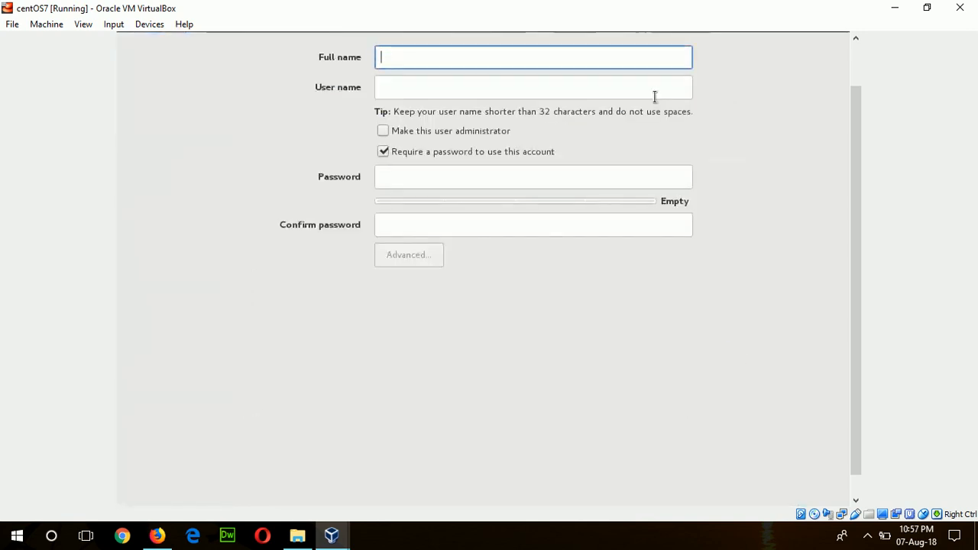
text(Fahmida)
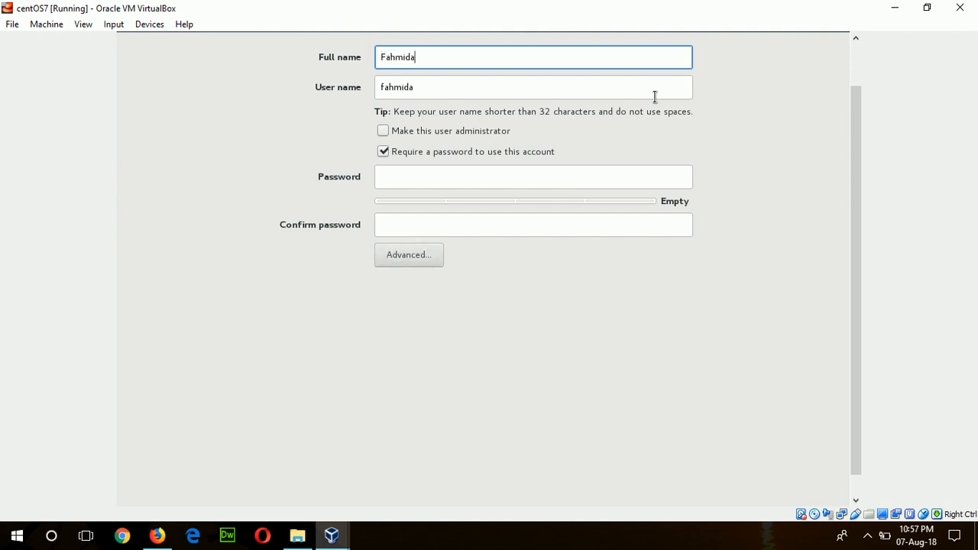
click(532, 179)
text(•••••)
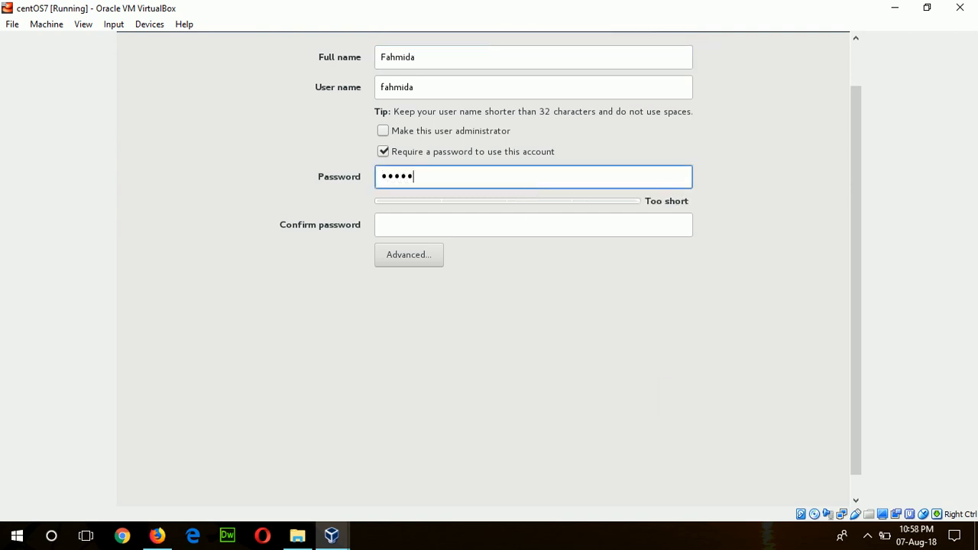
click(459, 220)
text(•••••)
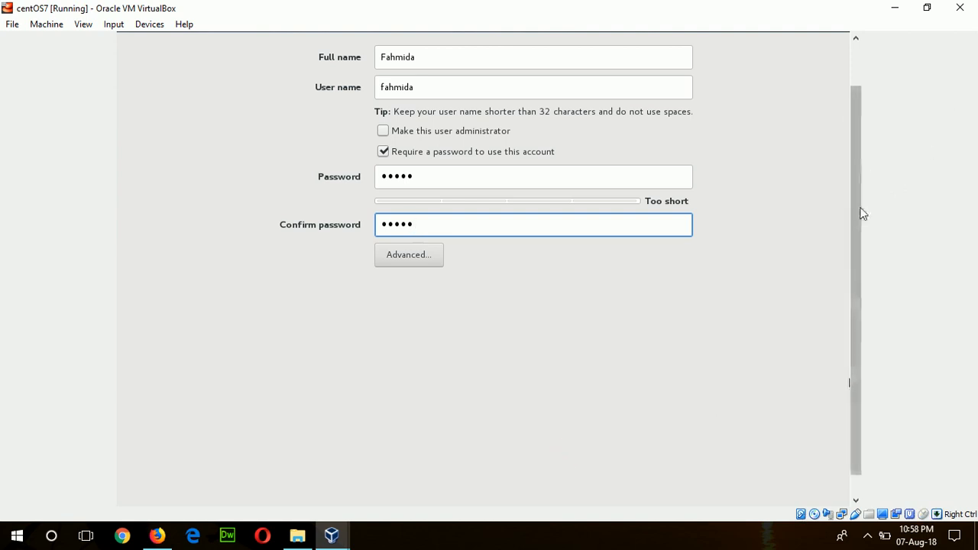
drag(861, 214, 867, 155)
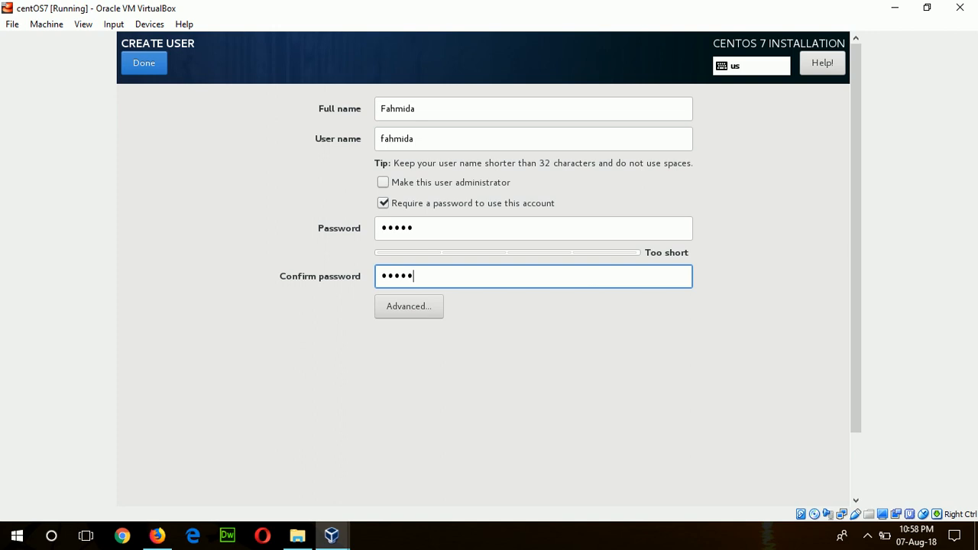
click(149, 69)
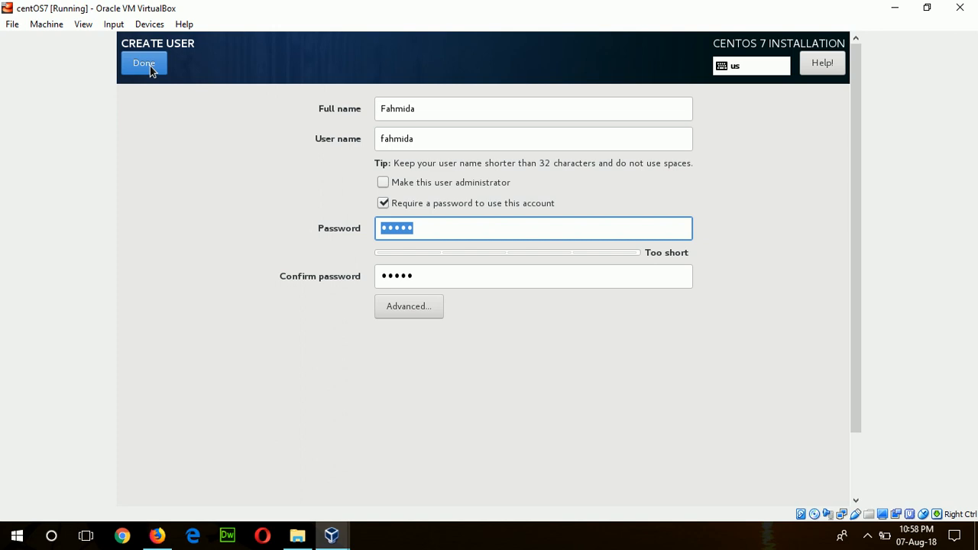
click(150, 66)
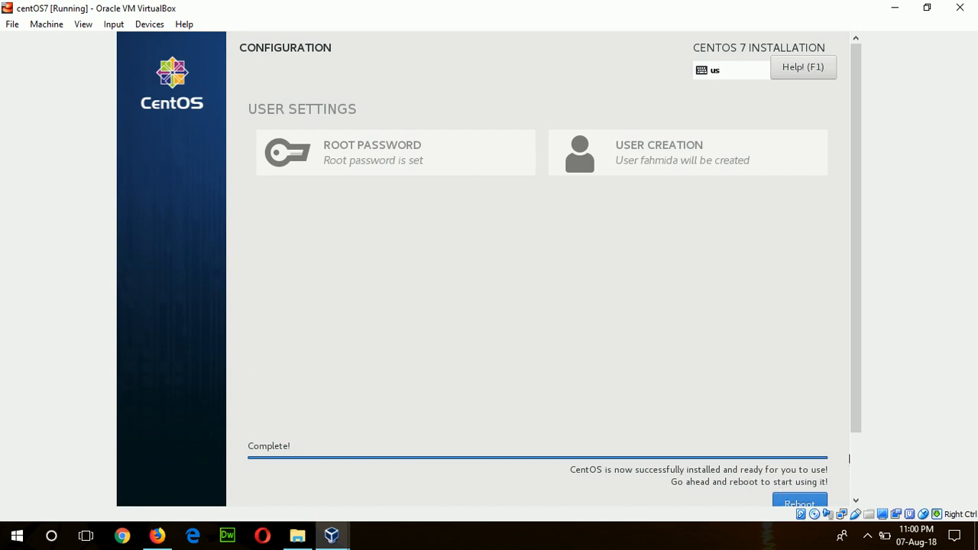
Step: Release the mouse from the guest and reboot the freshly installed CentOS 7 system
click(319, 473)
key(Control_R)
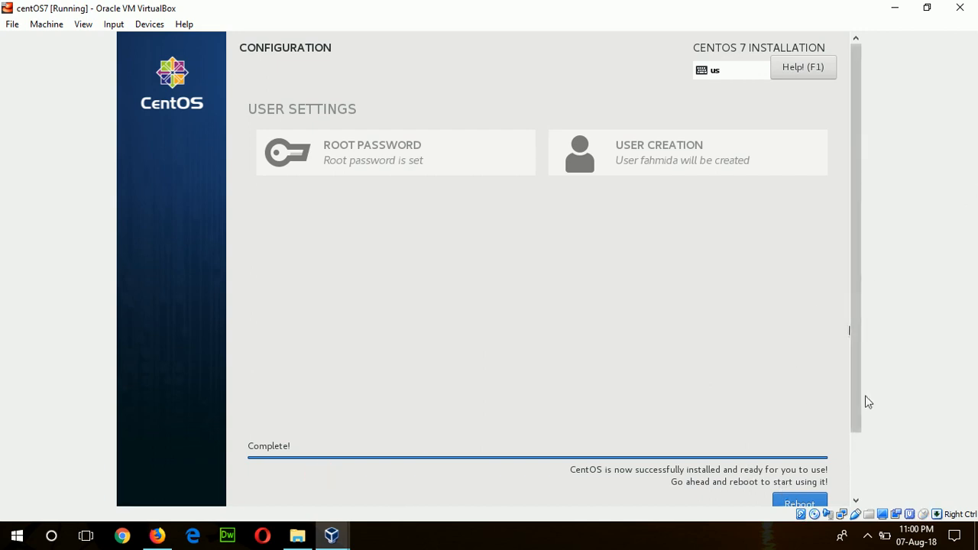
scroll(861, 415, down, 2)
click(791, 456)
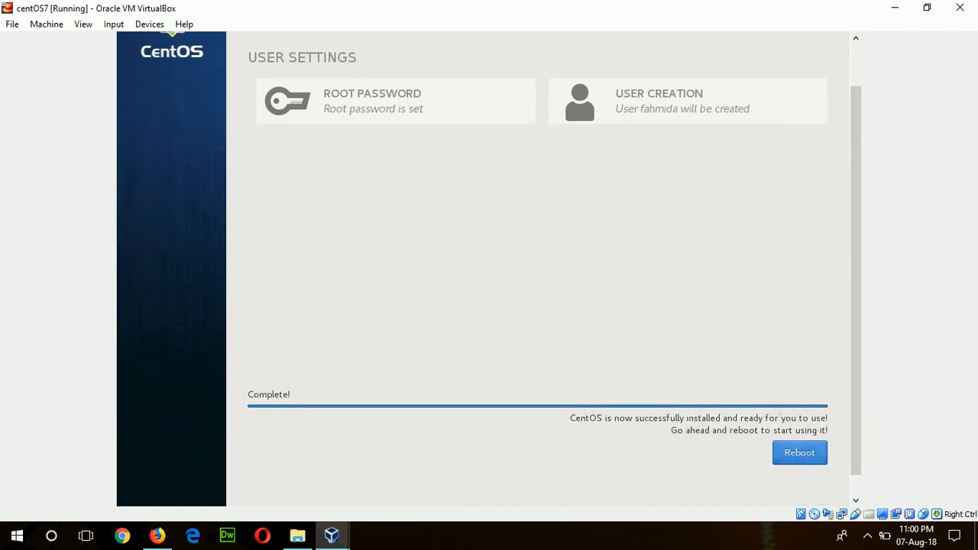
click(806, 456)
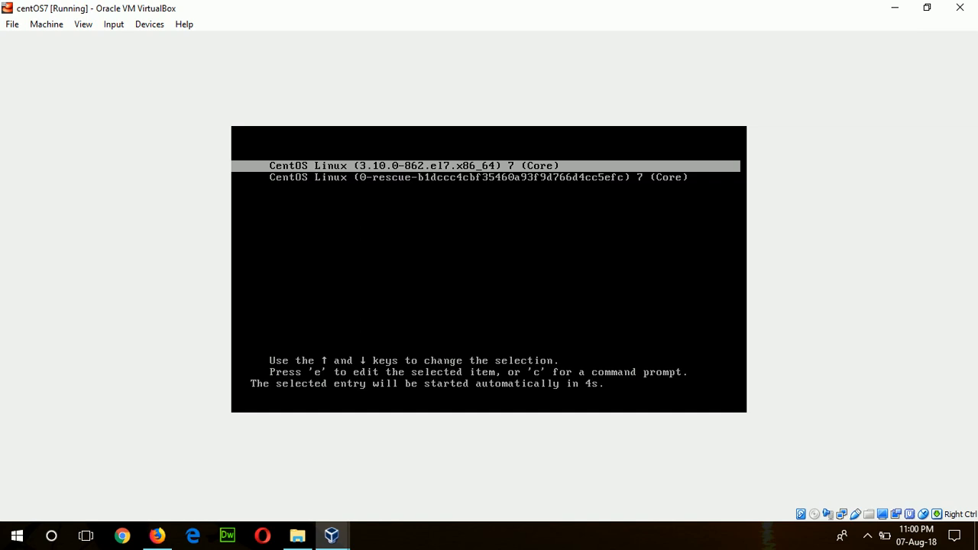
Step: Start the default CentOS Linux 7 GRUB entry and boot to the localhost login prompt
key(Return)
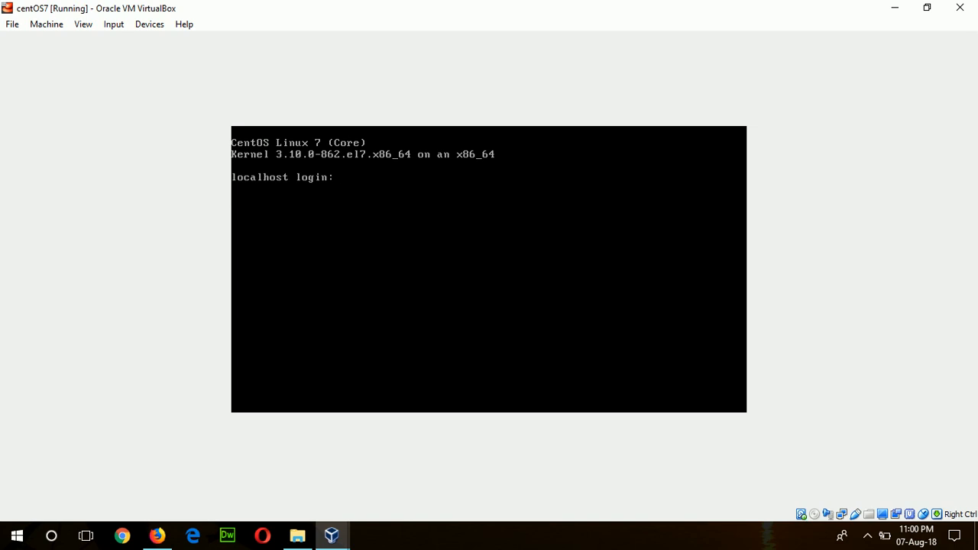
Step: Log in at the console as root and run 'yum update'
text(root)
key(Return)
key(Return)
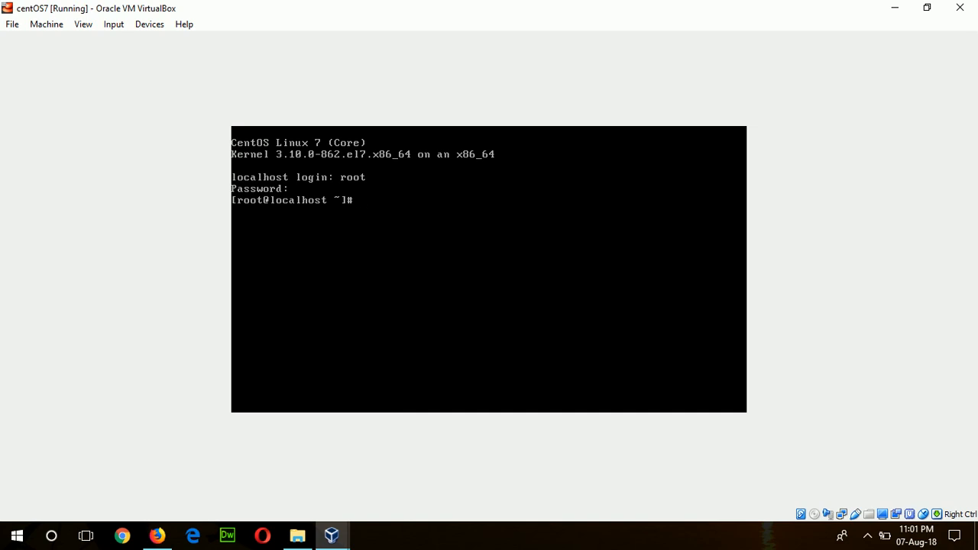
text(yum update)
key(Return)
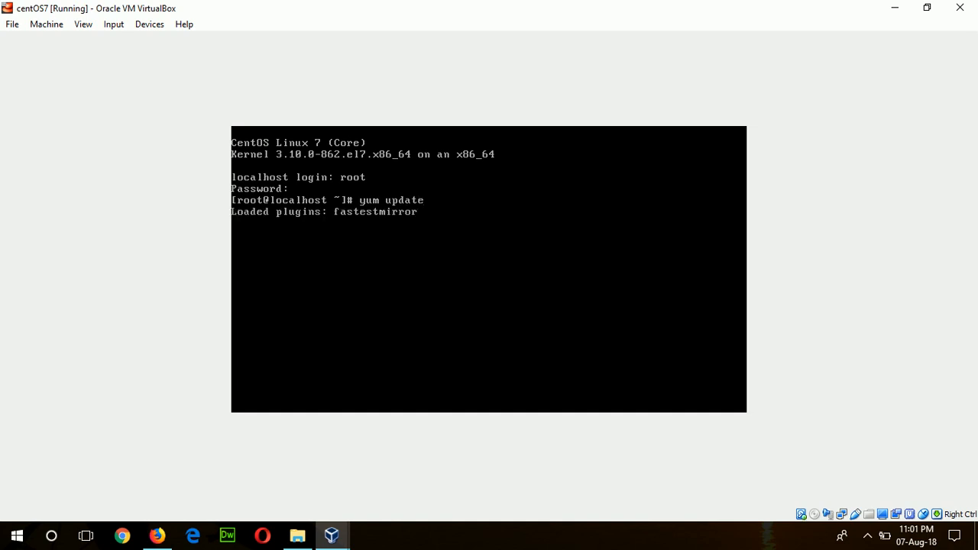